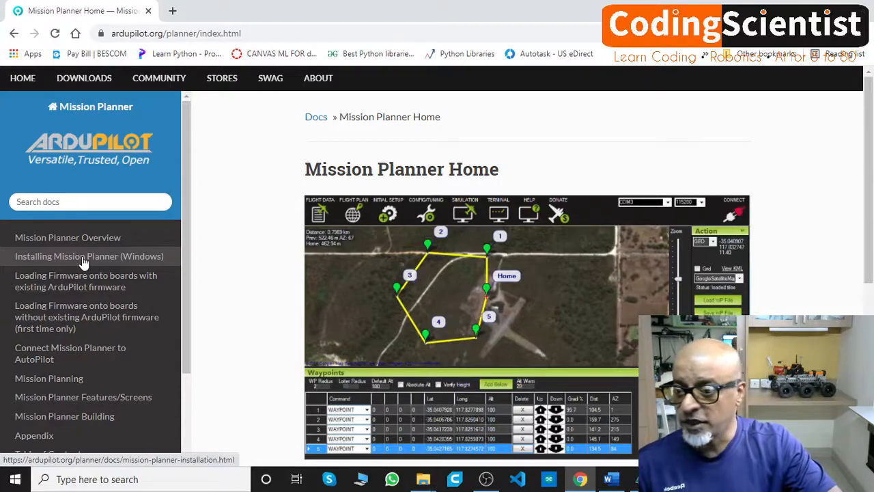
- Open the Installing Mission Planner (Windows) documentation page and look through its installation instructions
click(84, 263)
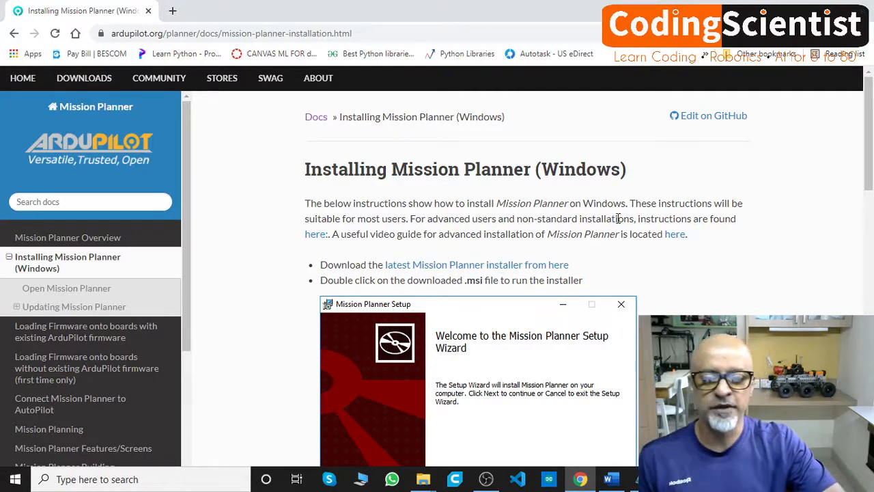
scroll(624, 218, down, 5)
scroll(618, 224, down, 6)
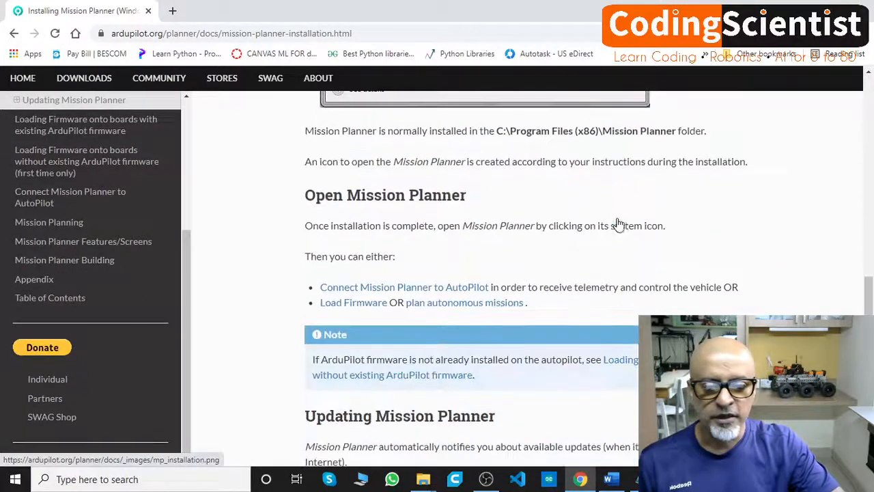
scroll(618, 222, down, 4)
scroll(618, 218, up, 8)
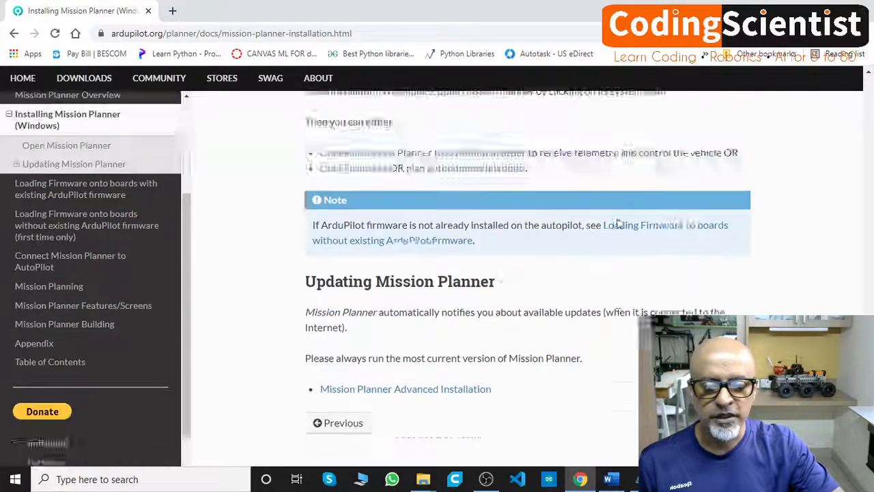
scroll(618, 217, up, 5)
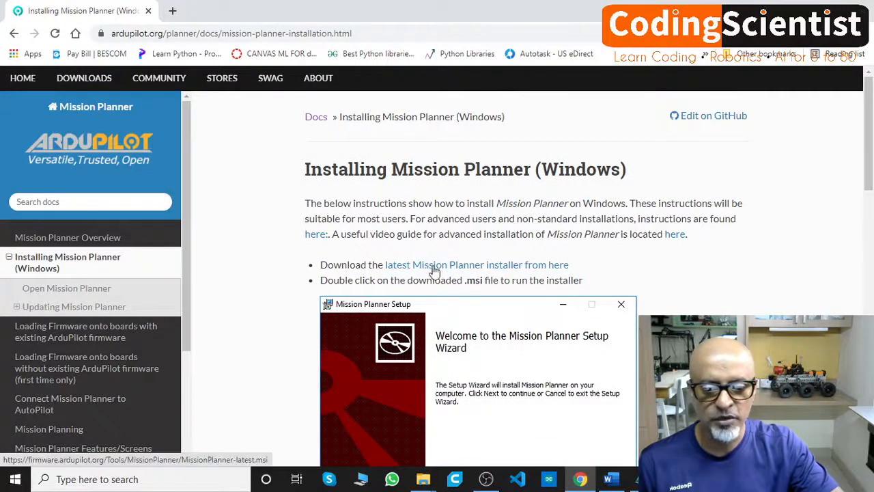
- Download the latest Mission Planner installer, saving it as MissionPlanner-latest in the Desktop folder
click(459, 267)
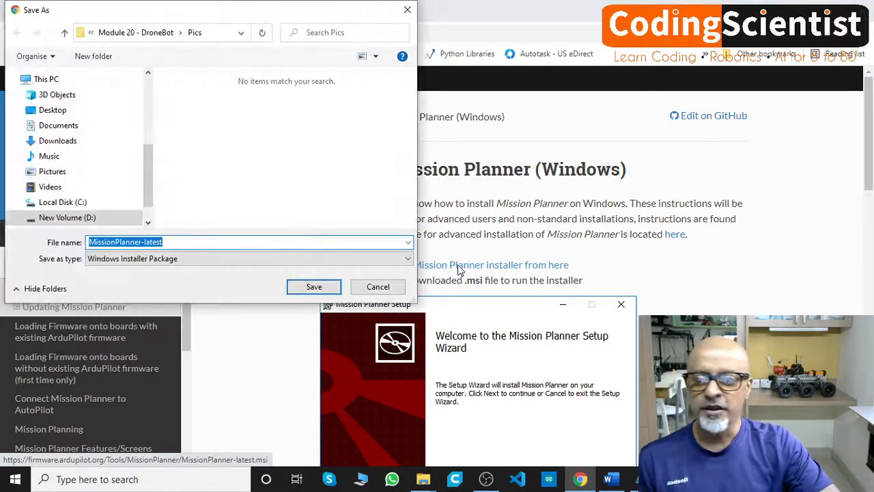
drag(132, 16, 197, 31)
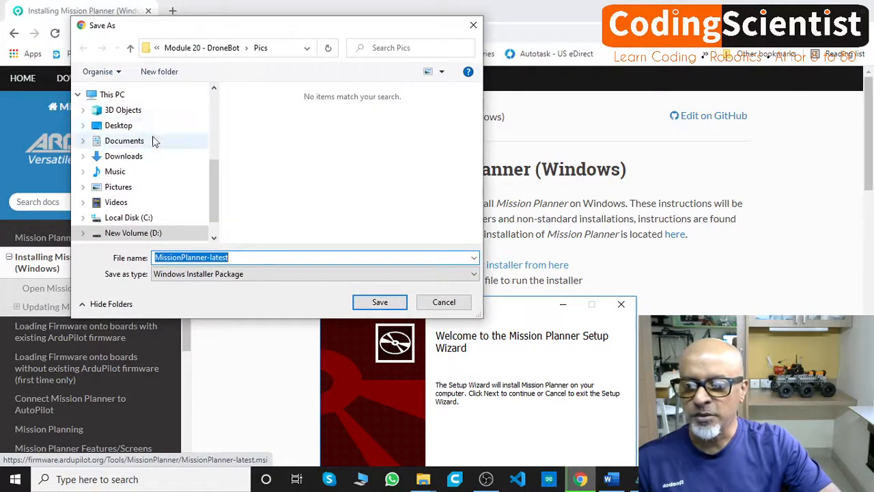
click(125, 128)
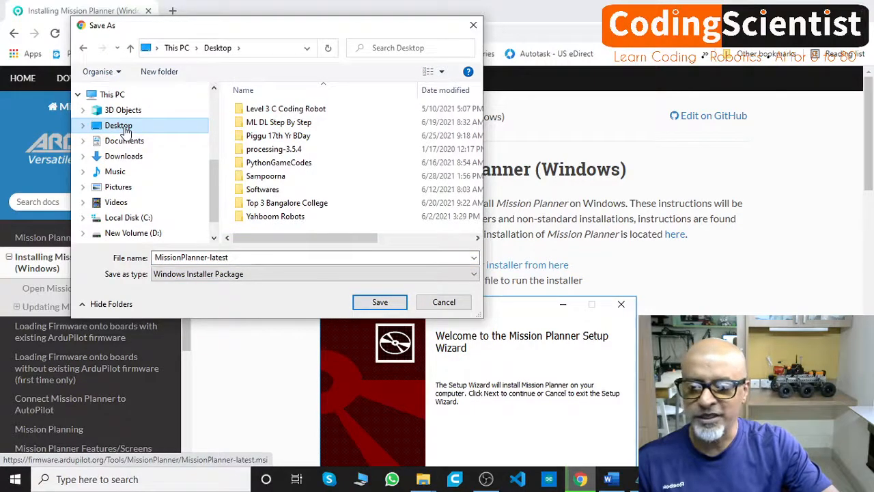
drag(227, 26, 187, 62)
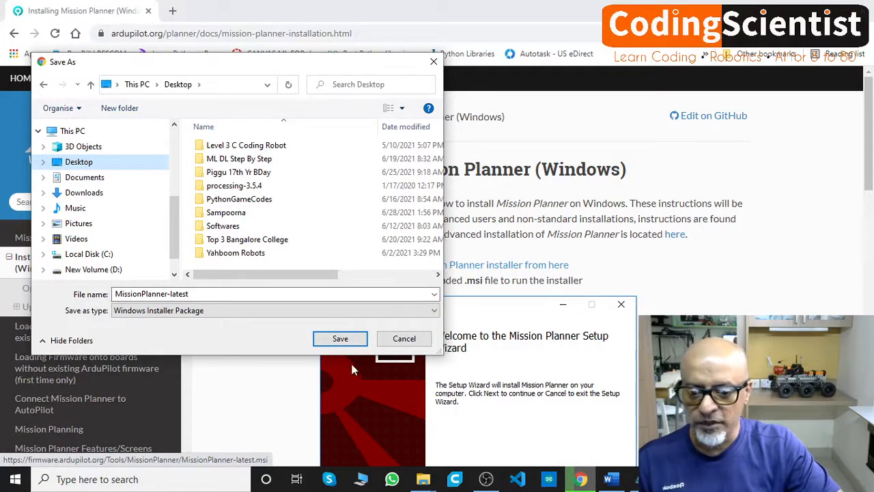
click(341, 340)
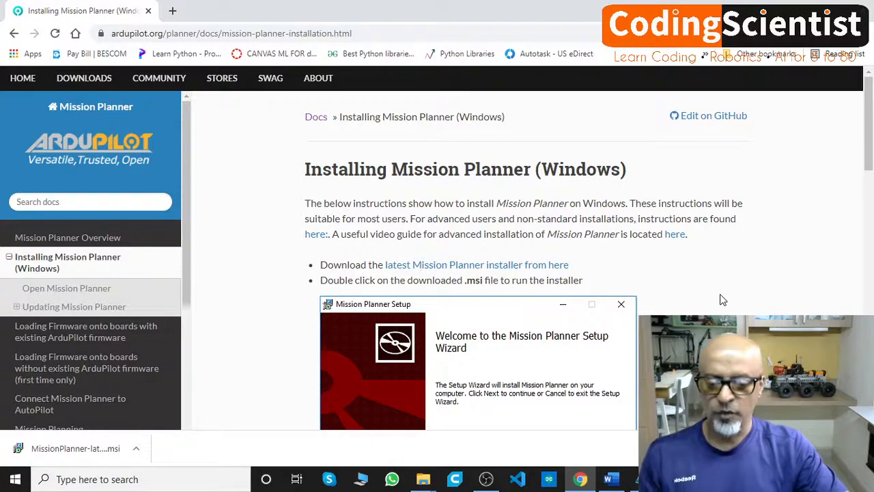
- Run the downloaded MissionPlanner-latest installer from the desktop and continue past the setup wizard's welcome page
key(F1)
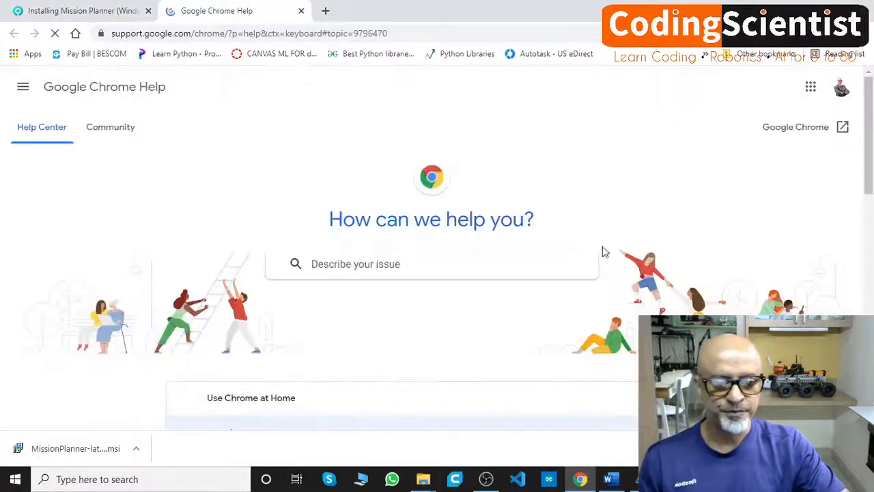
click(301, 11)
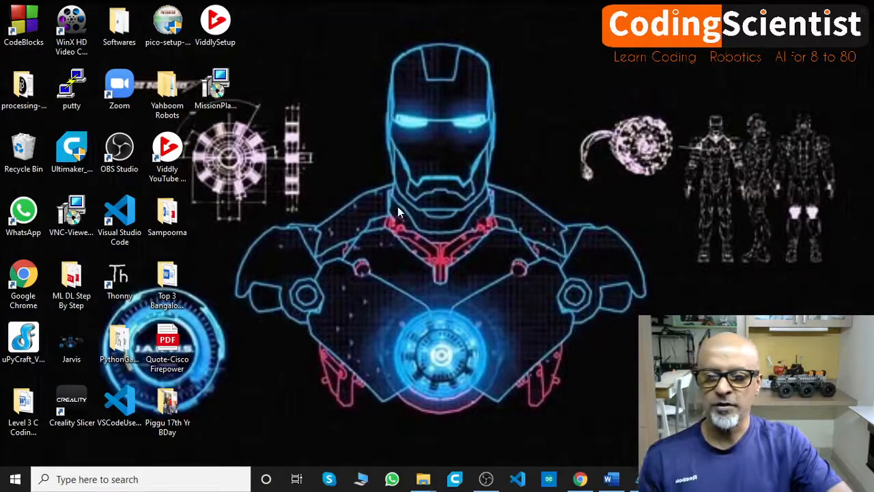
click(219, 103)
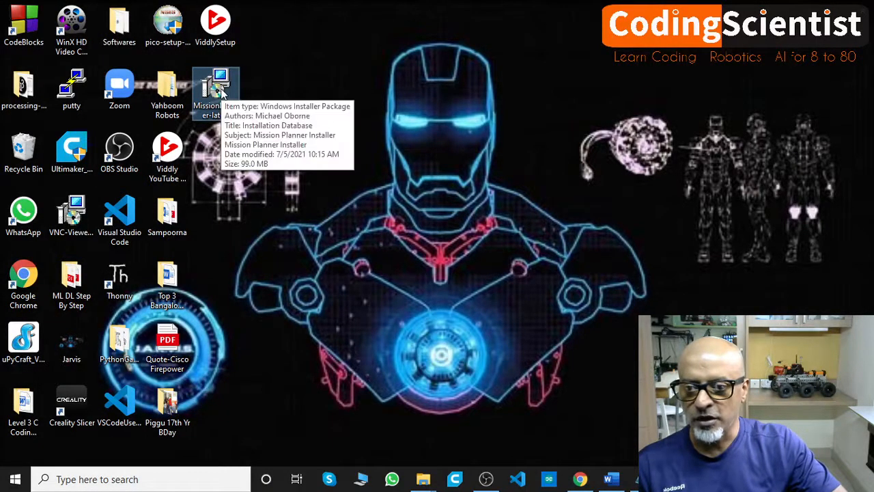
double_click(217, 87)
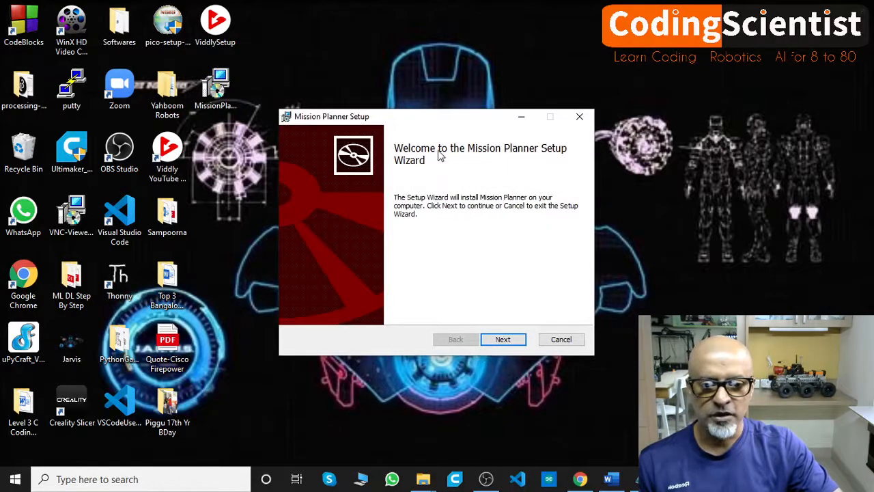
drag(393, 121, 209, 58)
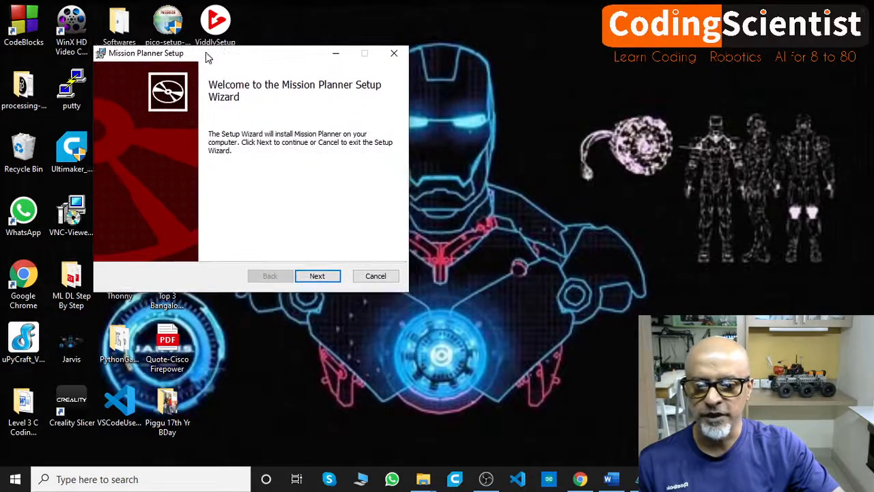
click(316, 276)
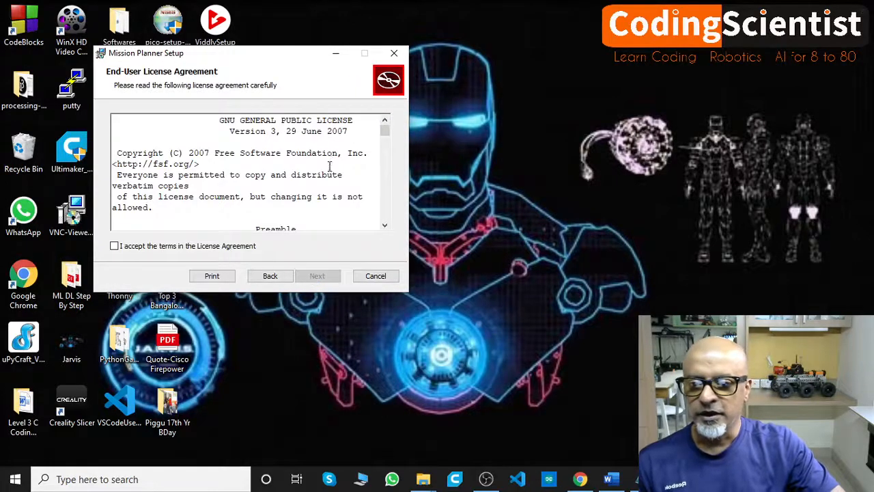
- Look over the GNU General Public License, accept its terms and continue the setup
scroll(329, 163, down, 10)
scroll(329, 168, down, 15)
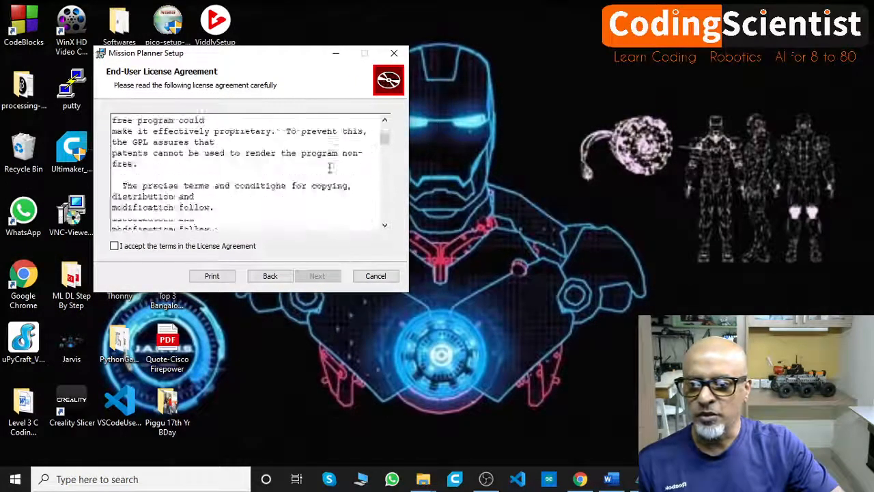
scroll(329, 167, up, 5)
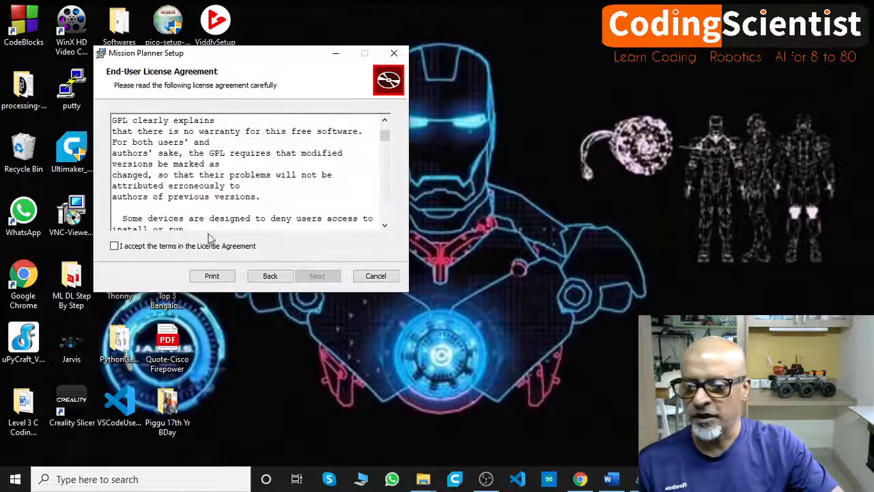
click(114, 245)
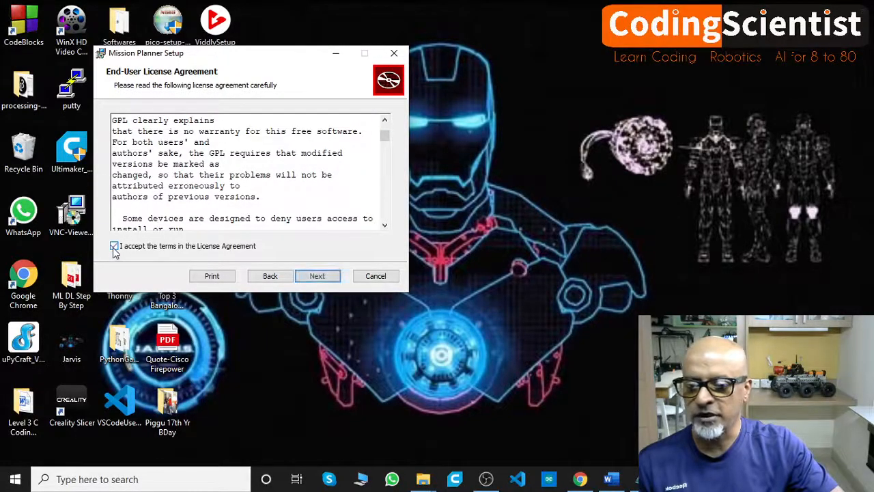
click(319, 277)
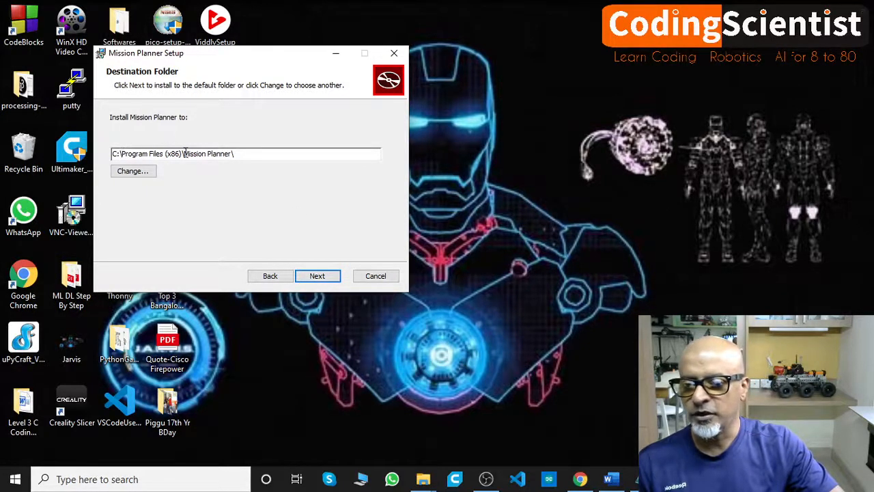
- Keep the default destination folder C:\Program Files (x86)\Mission Planner\ and start the installation
drag(242, 153, 116, 155)
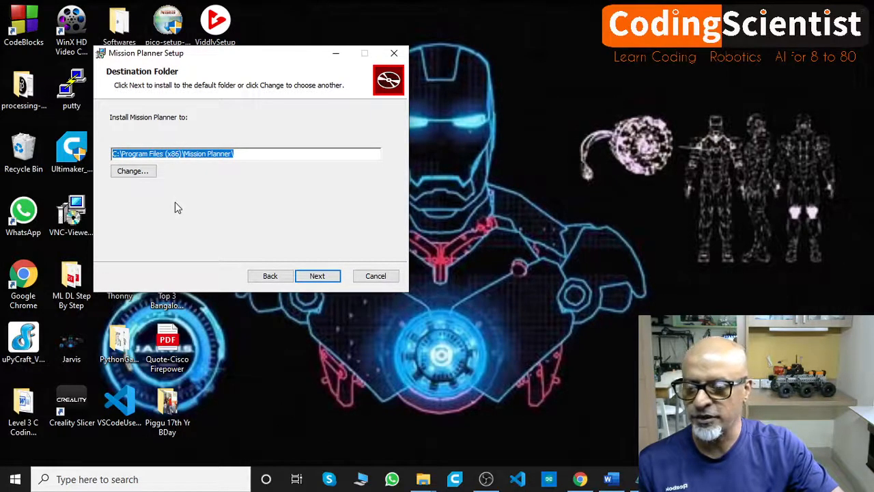
click(316, 276)
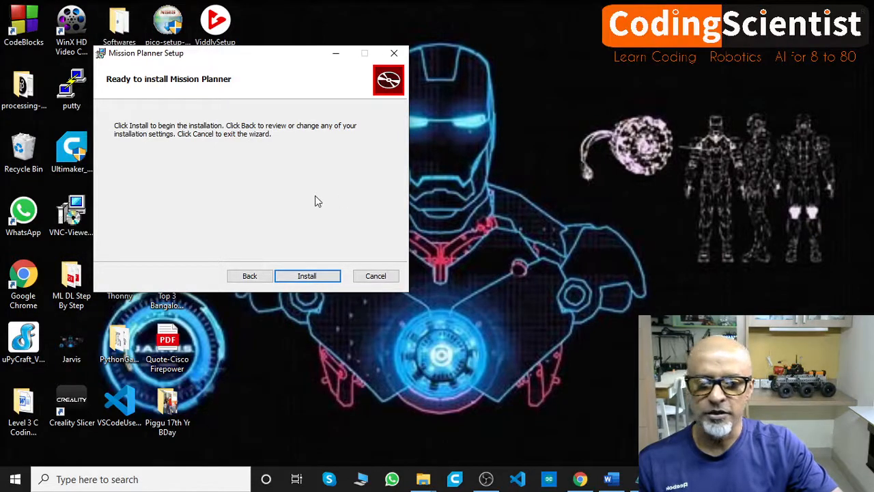
click(313, 277)
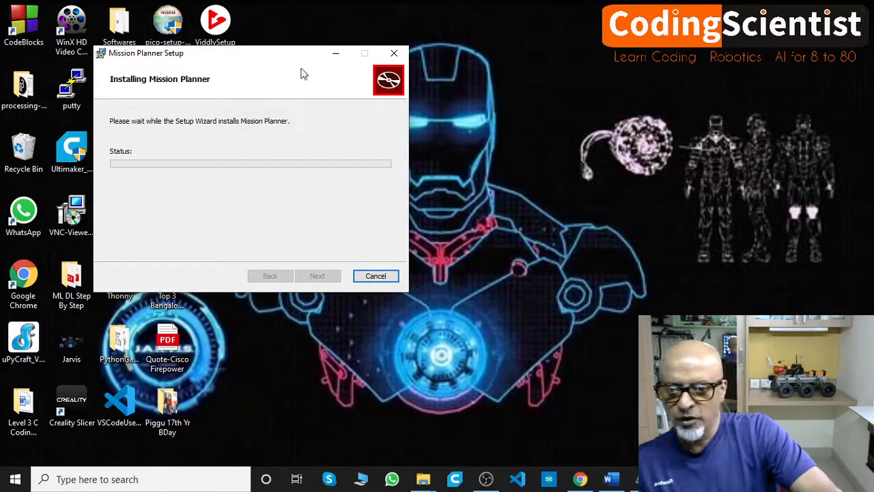
mouse_move(260, 59)
mouse_down()
mouse_move(289, 59)
mouse_move(236, 89)
mouse_move(250, 61)
mouse_up()
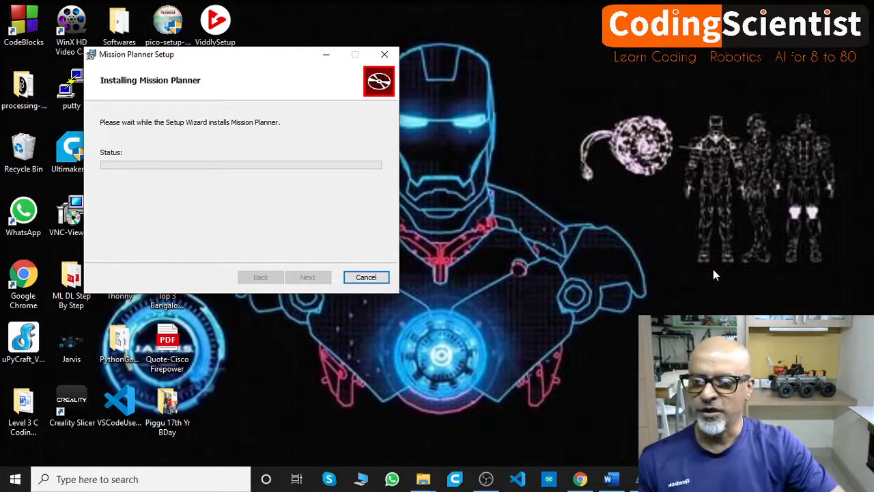
drag(207, 63, 230, 65)
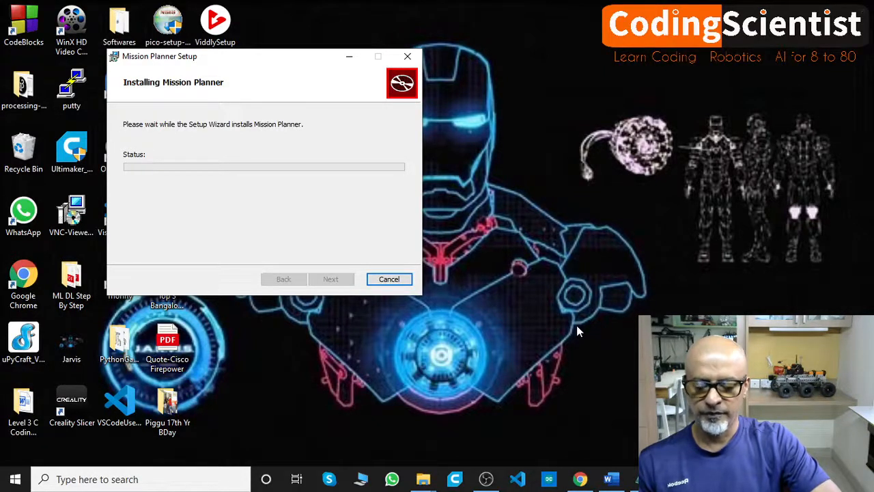
click(487, 478)
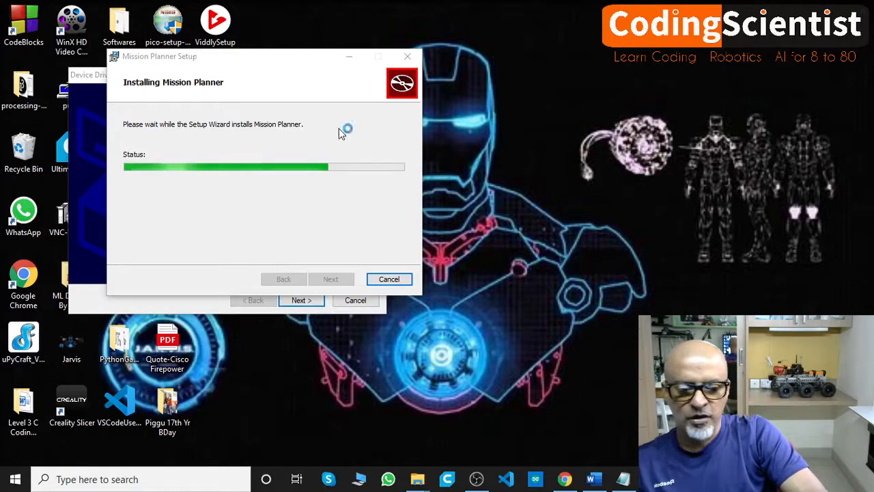
- Place the setup and driver wizard windows side by side and start the device driver installation
drag(187, 58, 471, 73)
click(264, 81)
drag(264, 82, 229, 61)
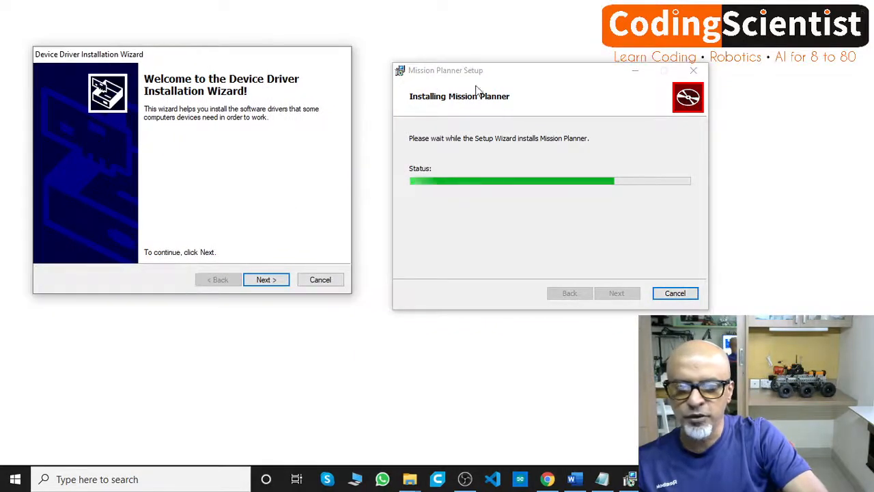
click(265, 280)
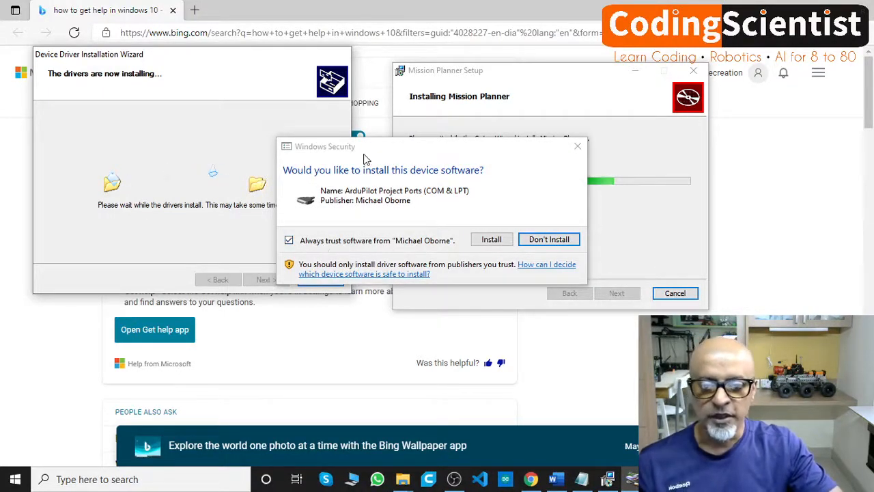
- Approve installing the ArduPilot Project Ports and the STMicroelectronics Ports device software
drag(361, 151, 172, 108)
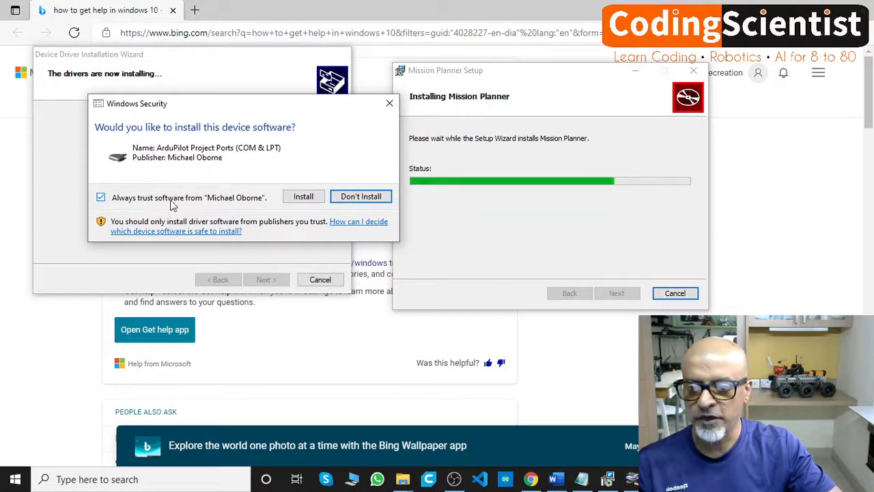
click(305, 197)
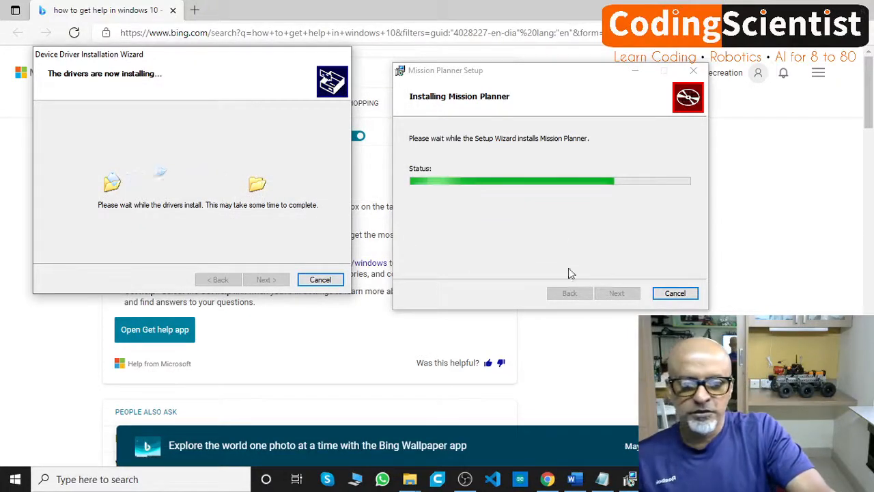
click(488, 73)
drag(489, 72, 464, 87)
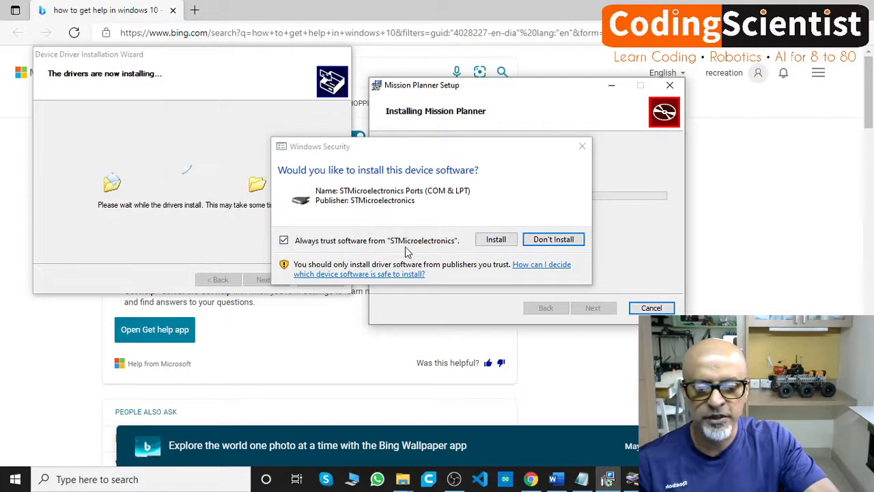
click(494, 240)
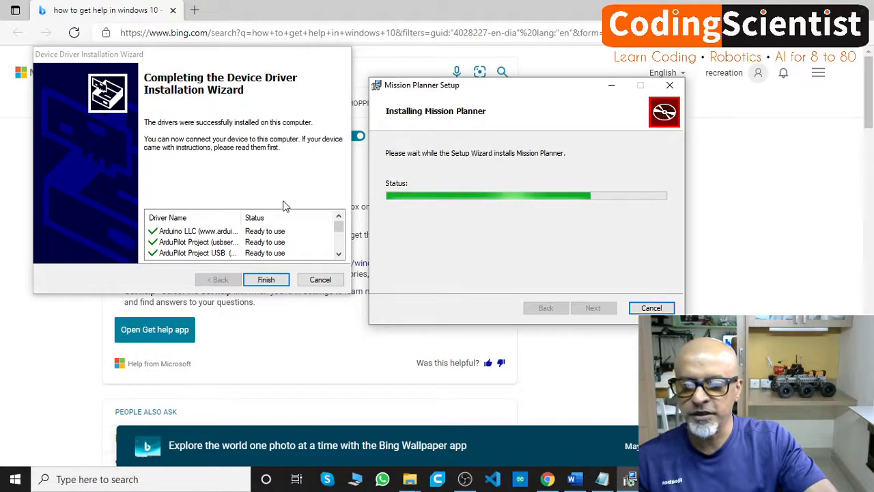
- Review the list of drivers and their status on the driver wizard's completion page
scroll(202, 247, down, 5)
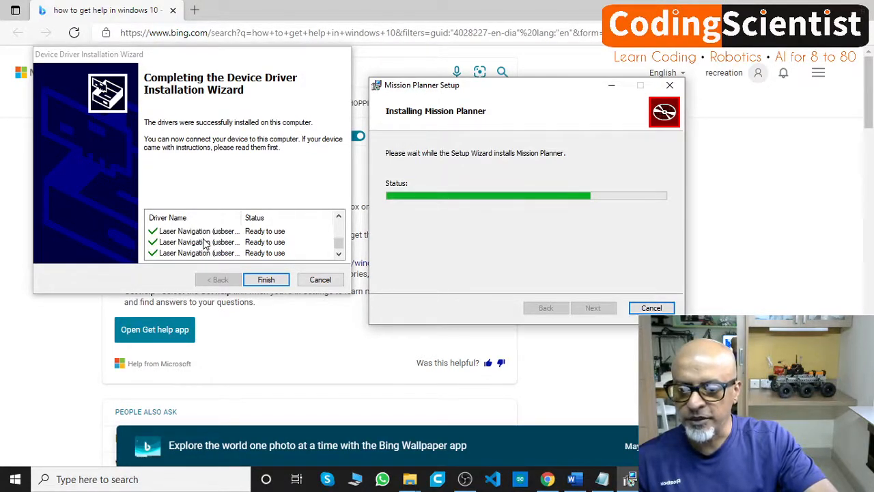
scroll(208, 247, up, 2)
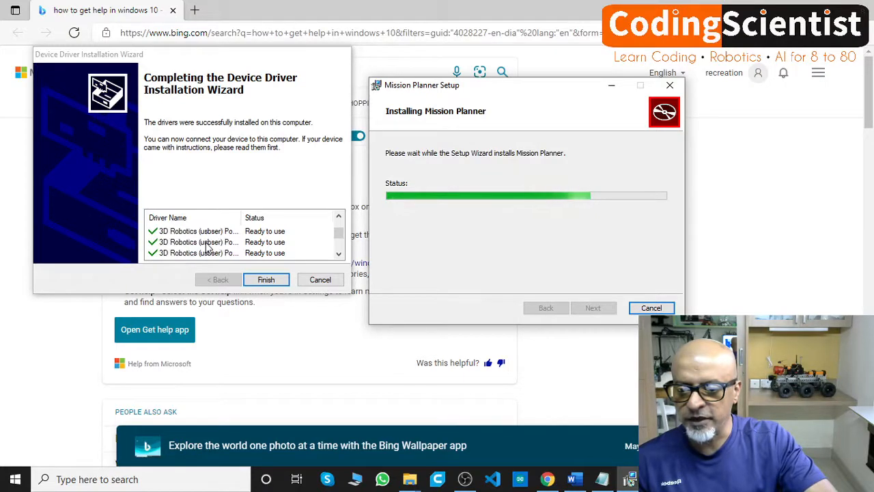
scroll(240, 248, up, 1)
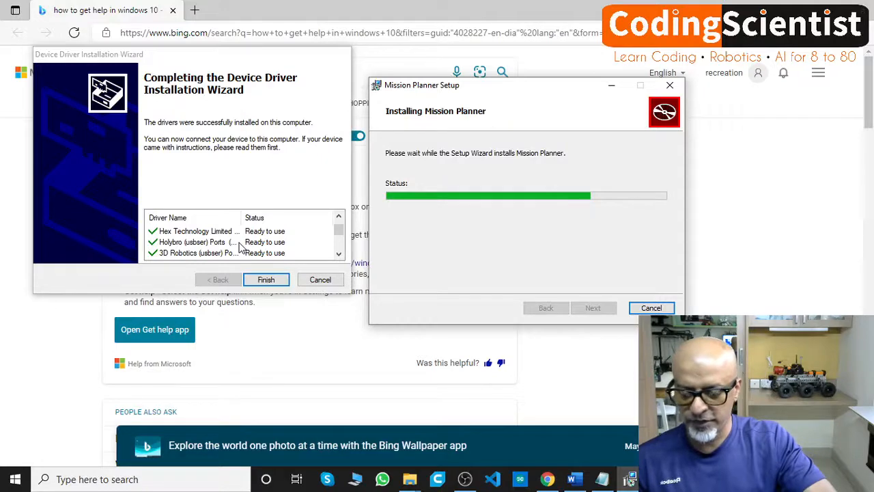
scroll(240, 247, up, 1)
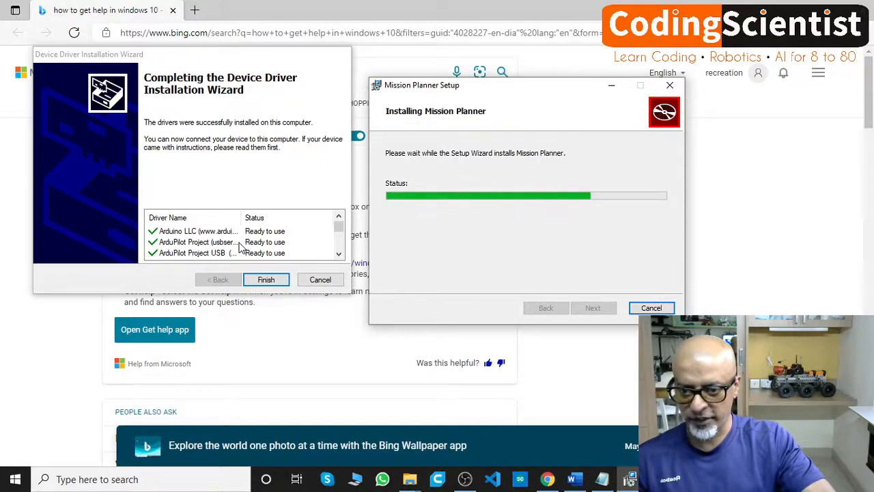
- Finish the device driver wizard, then complete the Mission Planner setup with Launch Mission Planner enabled
scroll(240, 247, down, 2)
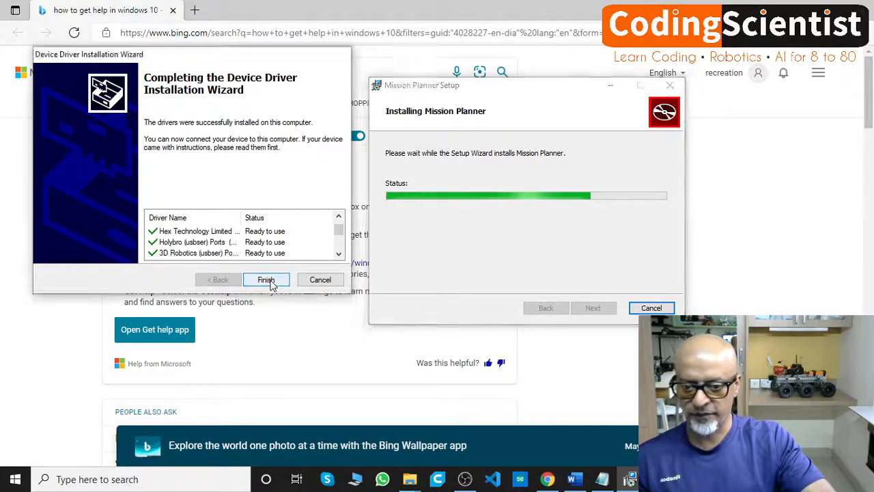
click(267, 279)
drag(490, 92, 228, 71)
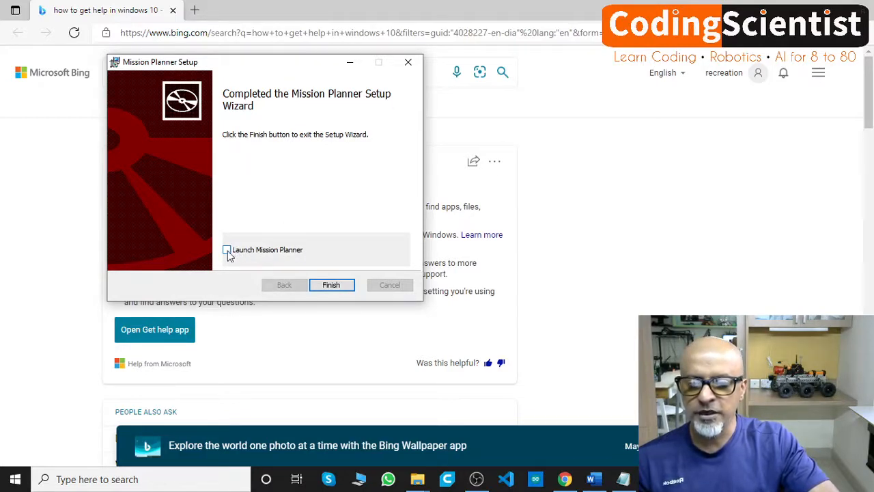
click(334, 287)
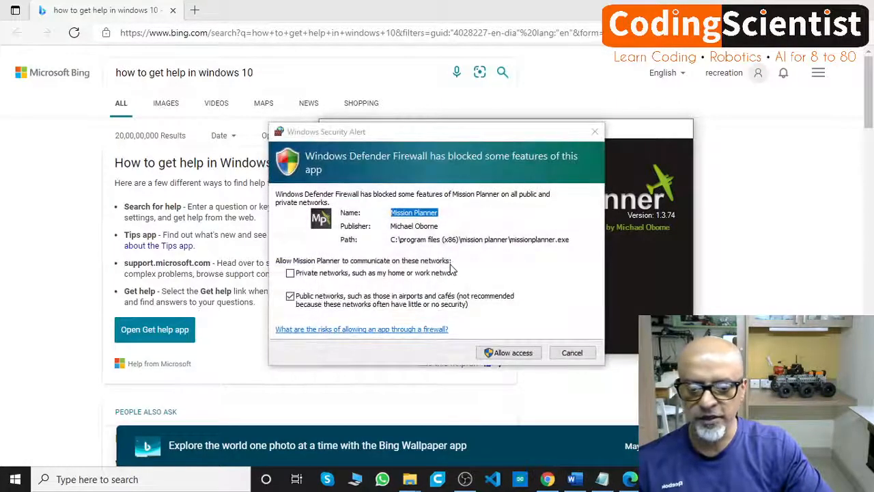
- Allow Mission Planner through Windows Defender Firewall on both private and public networks
drag(384, 137, 256, 121)
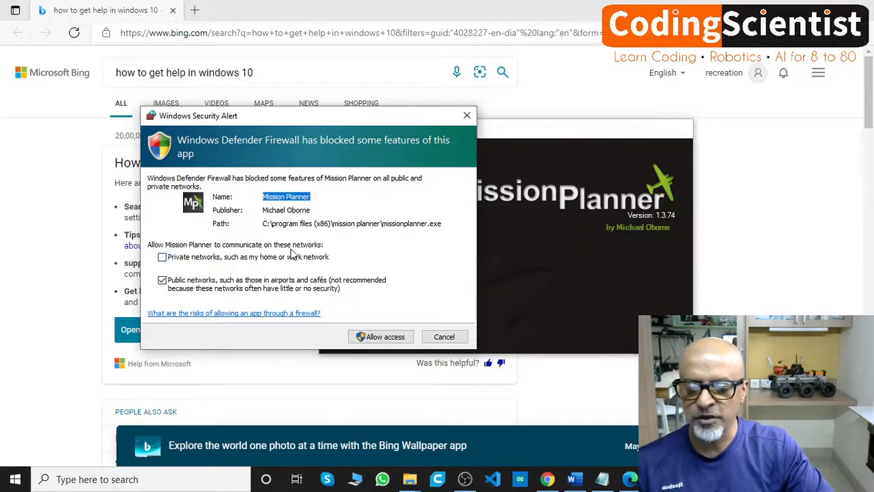
click(163, 261)
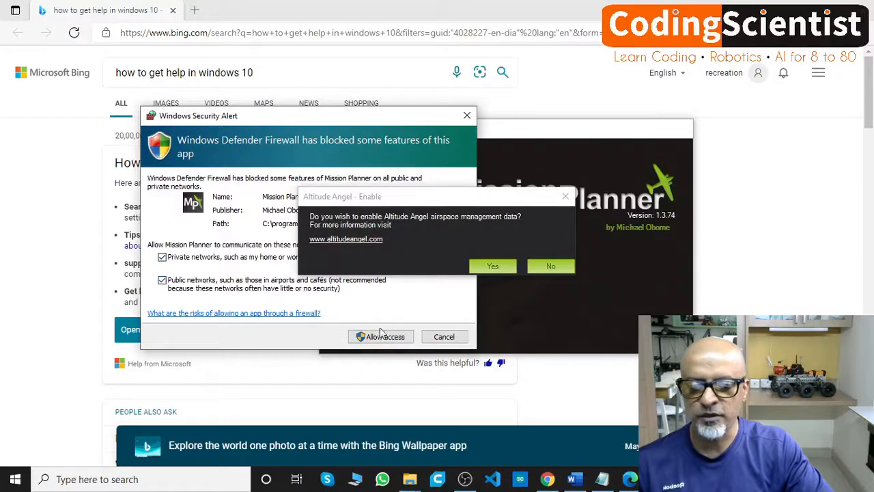
drag(267, 116, 146, 16)
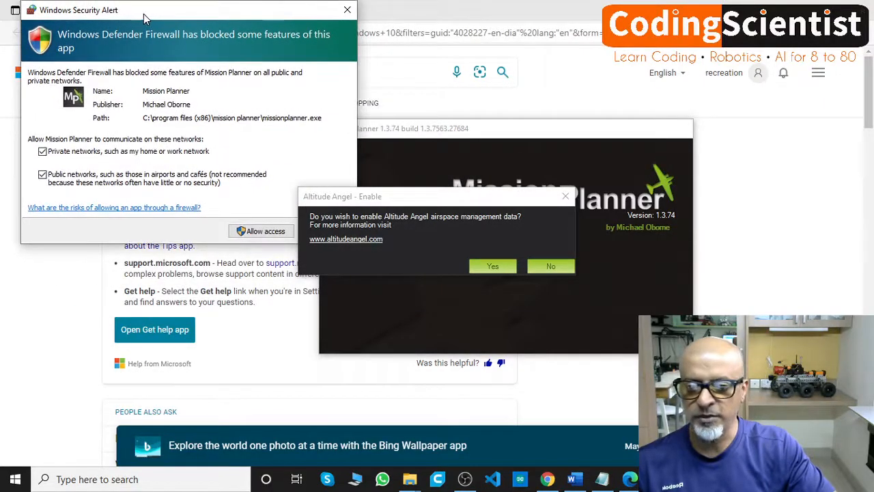
click(263, 232)
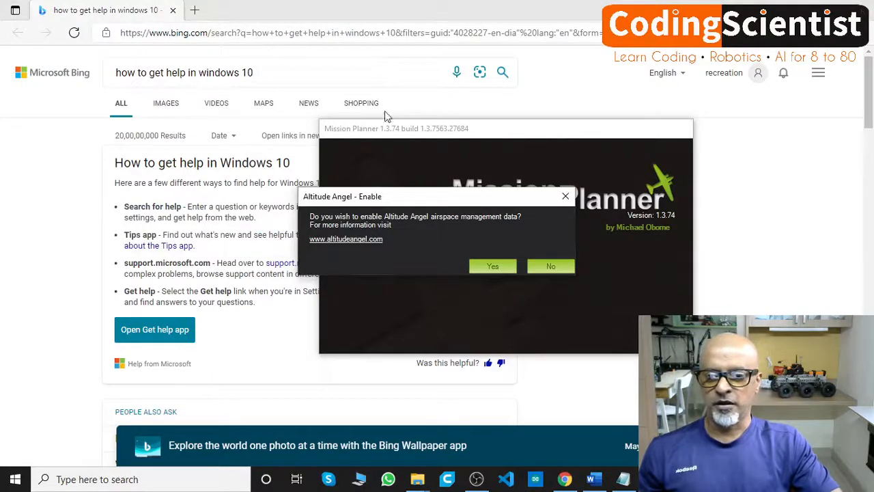
- Close the Bing help page, accept enabling Altitude Angel airspace data, and dismiss its sign-in window to reach Mission Planner's main window
click(859, 10)
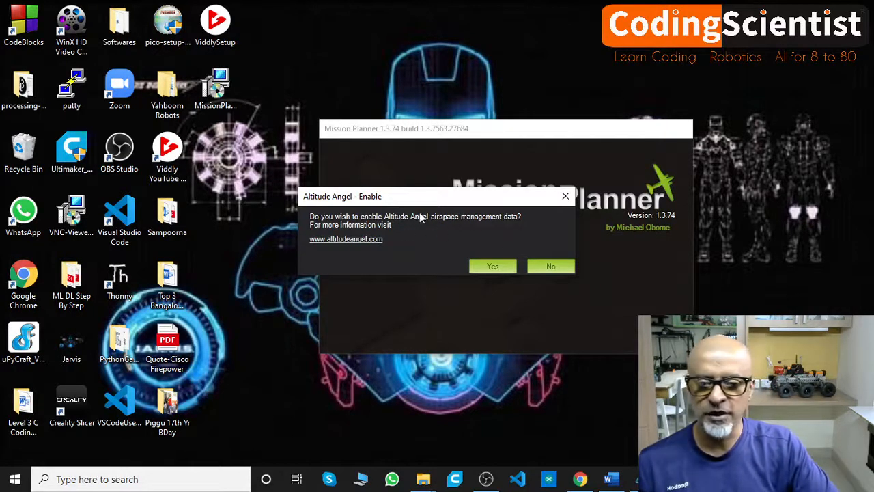
click(492, 266)
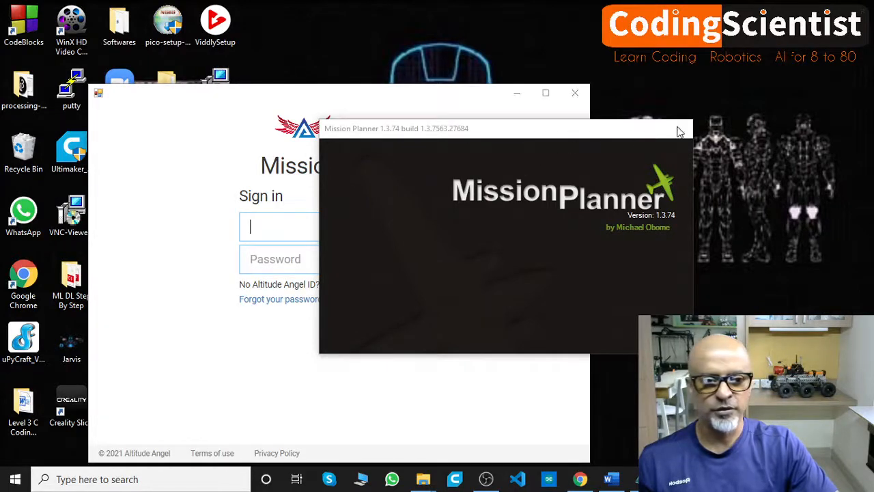
drag(469, 95, 324, 66)
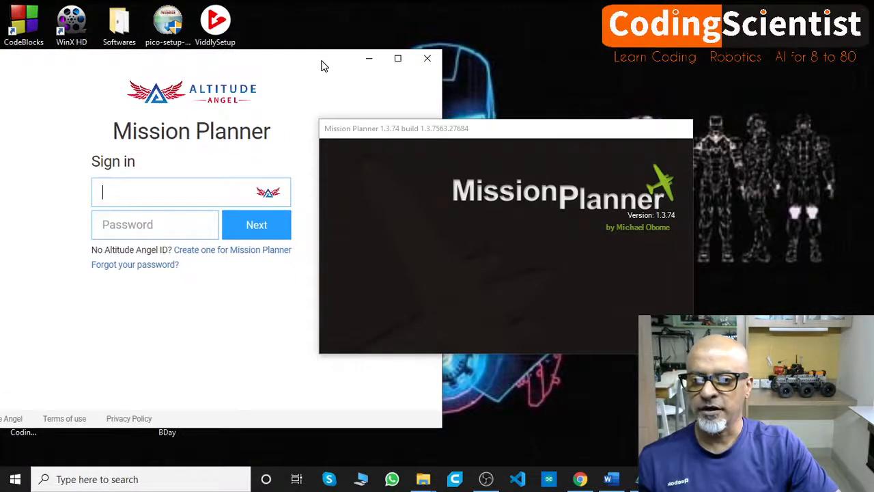
drag(324, 66, 322, 67)
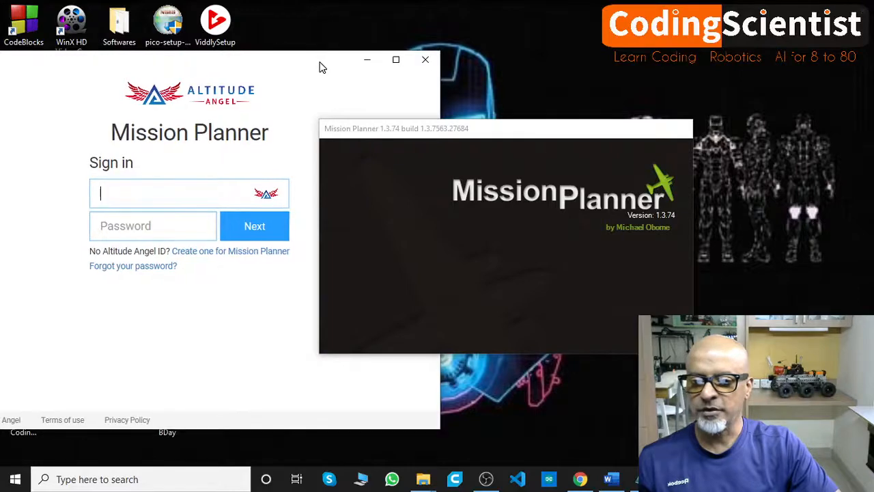
click(425, 60)
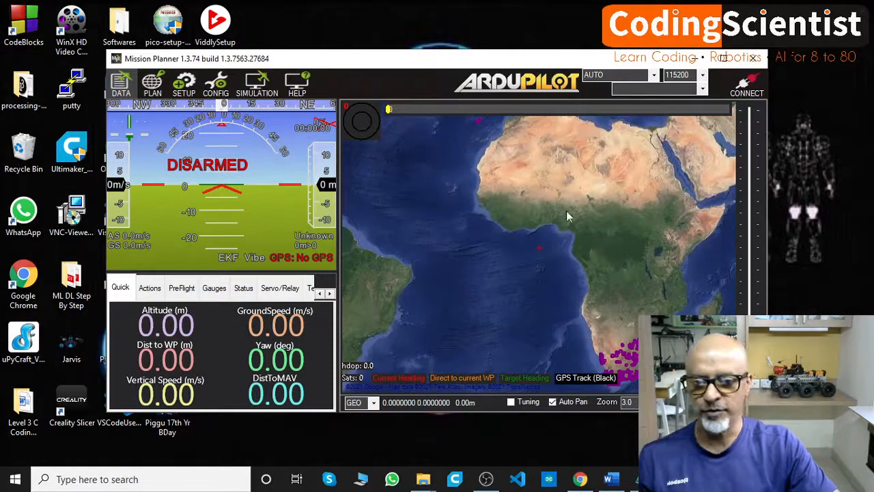
drag(386, 64, 314, 39)
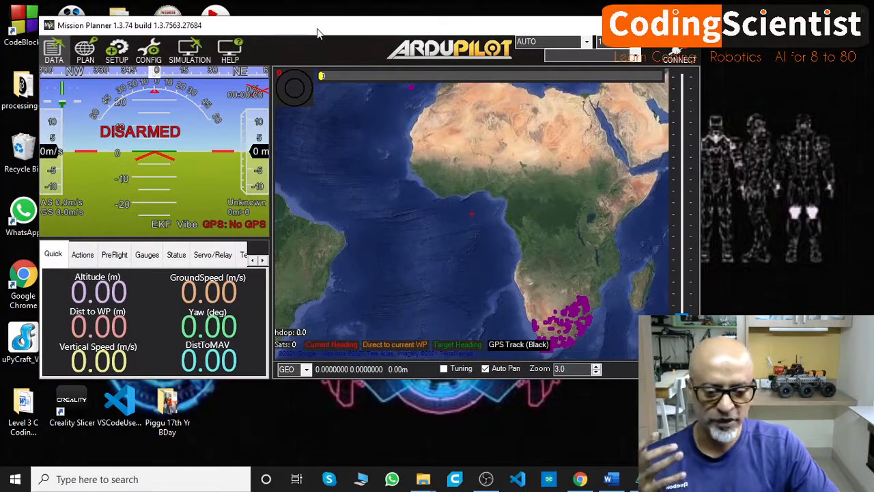
- Switch to Chrome and go from the ArduPilot home page through Mission Planner to the Installing Mission Planner (Windows) page
click(580, 480)
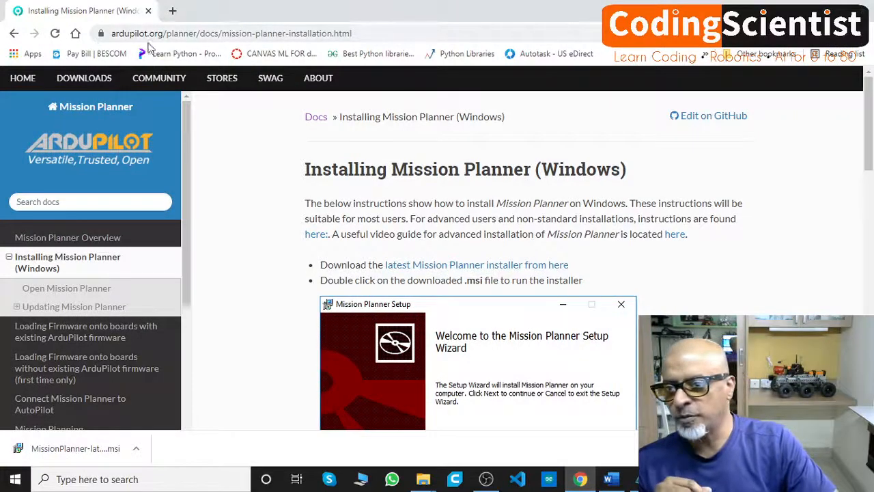
mouse_move(195, 111)
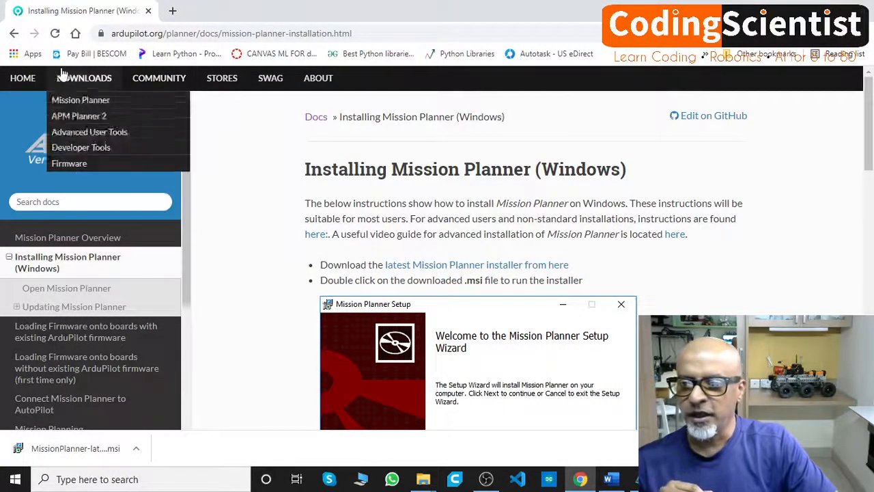
click(27, 78)
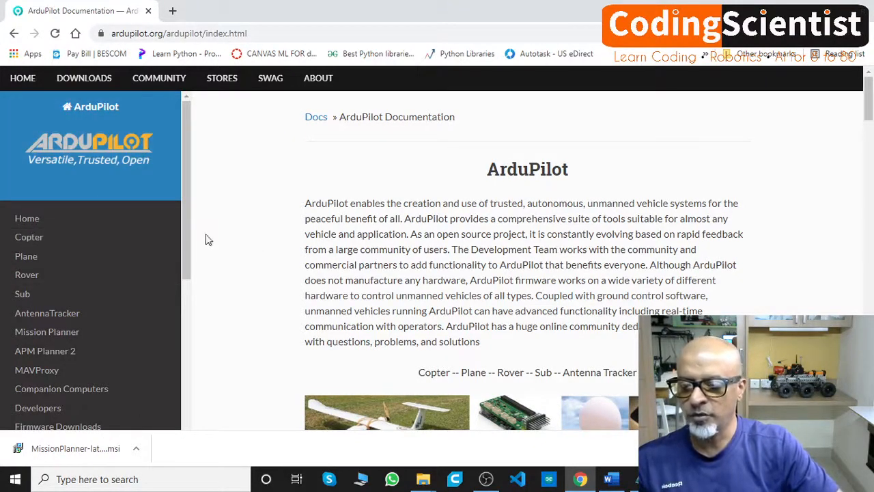
scroll(164, 174, down, 1)
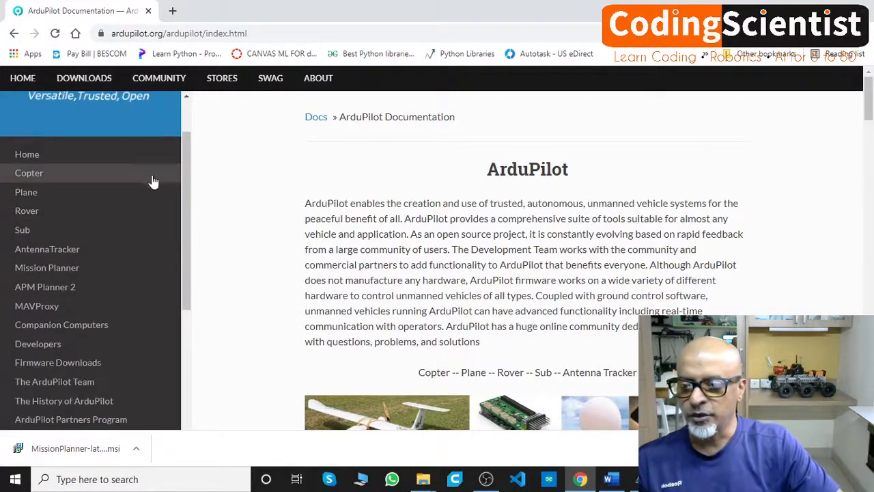
click(58, 270)
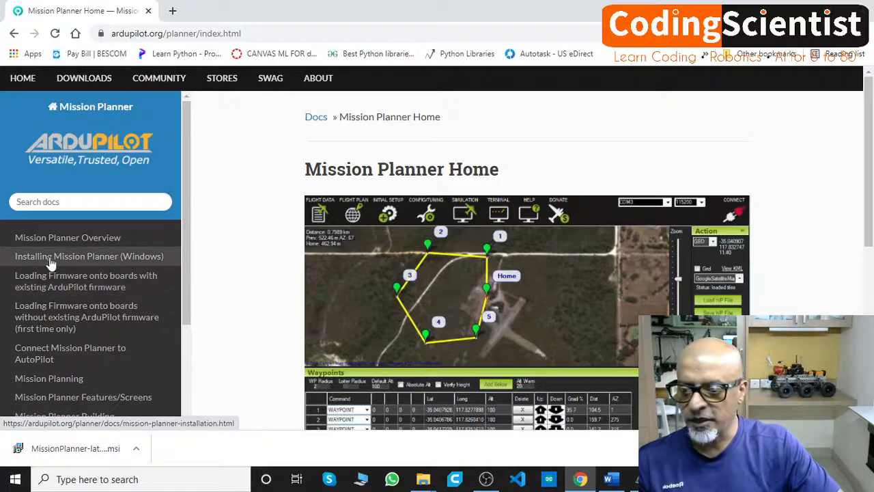
click(66, 260)
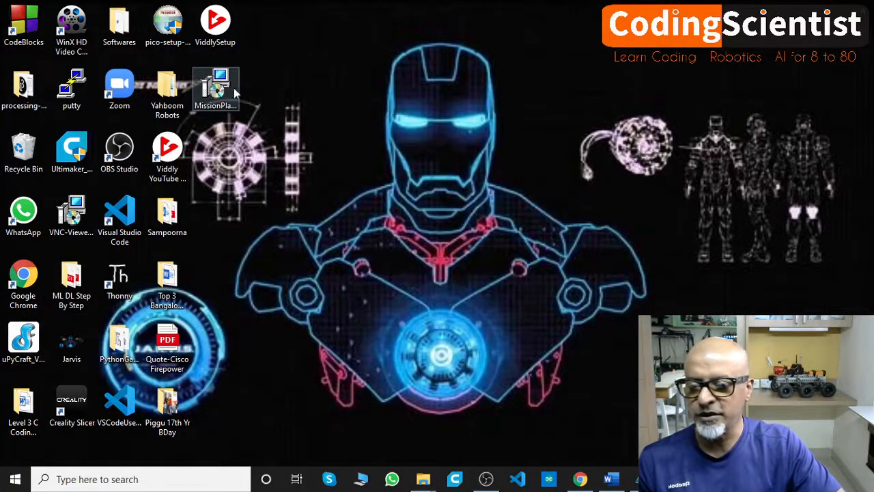
- Select the MissionPlanner installer file on the desktop, then return to the Mission Planner window and reposition it
click(225, 84)
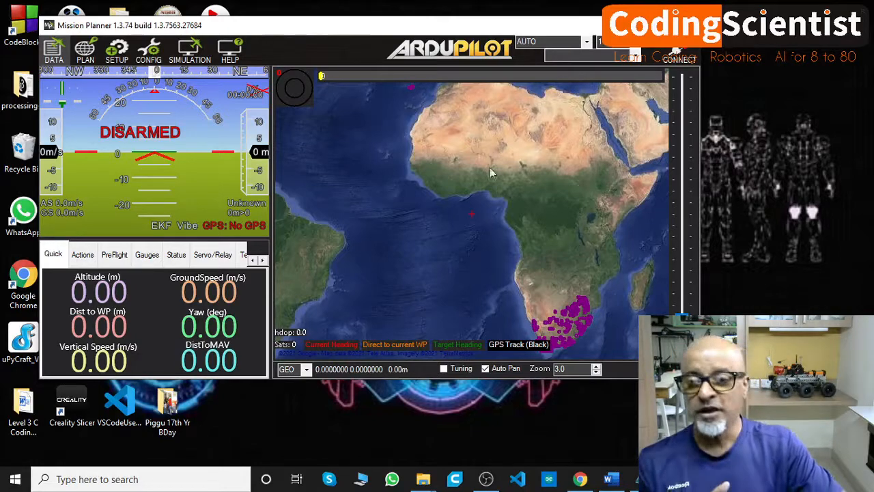
mouse_move(290, 29)
mouse_down()
mouse_move(303, 35)
mouse_move(243, 33)
mouse_move(273, 26)
mouse_up()
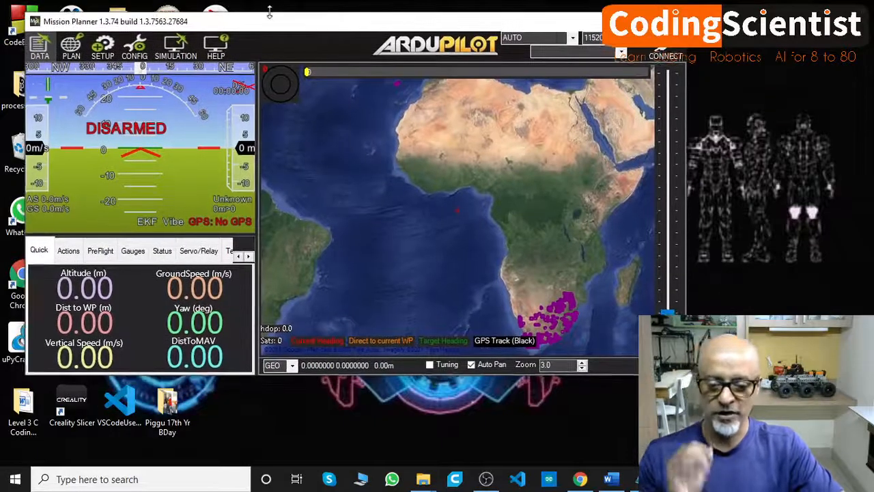